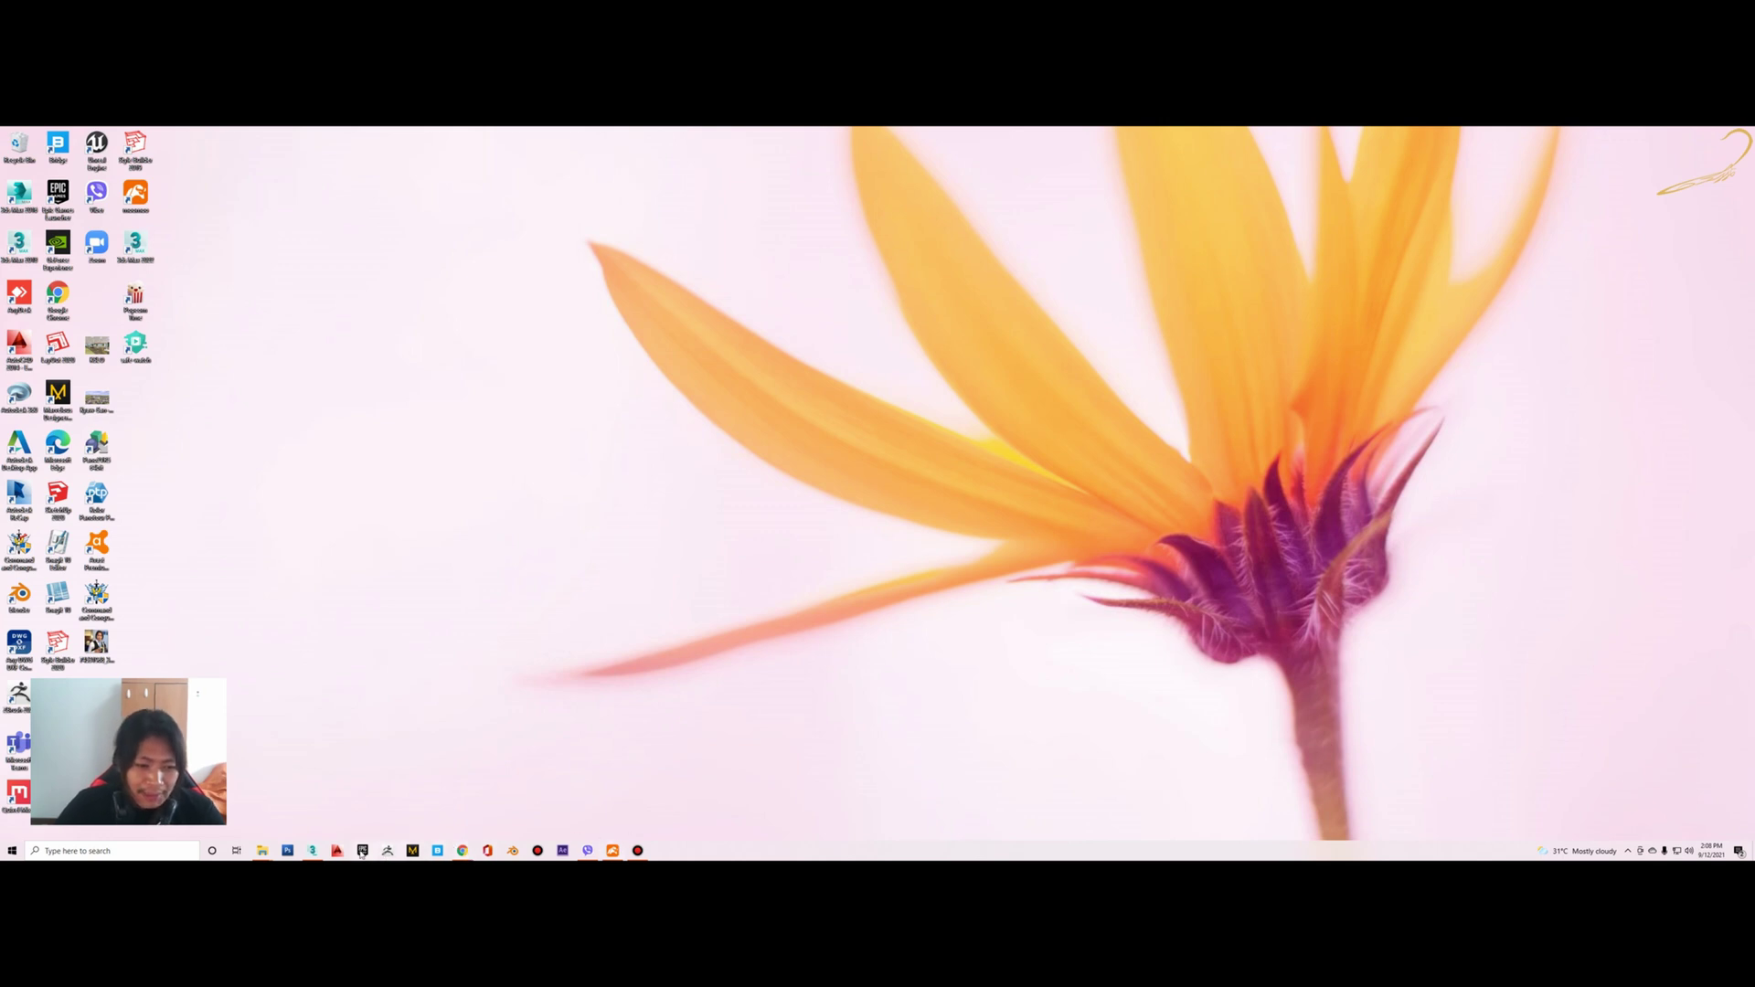
Step: Launch 3ds Max 2018 from the taskbar into an empty untitled scene
left_click(315, 851)
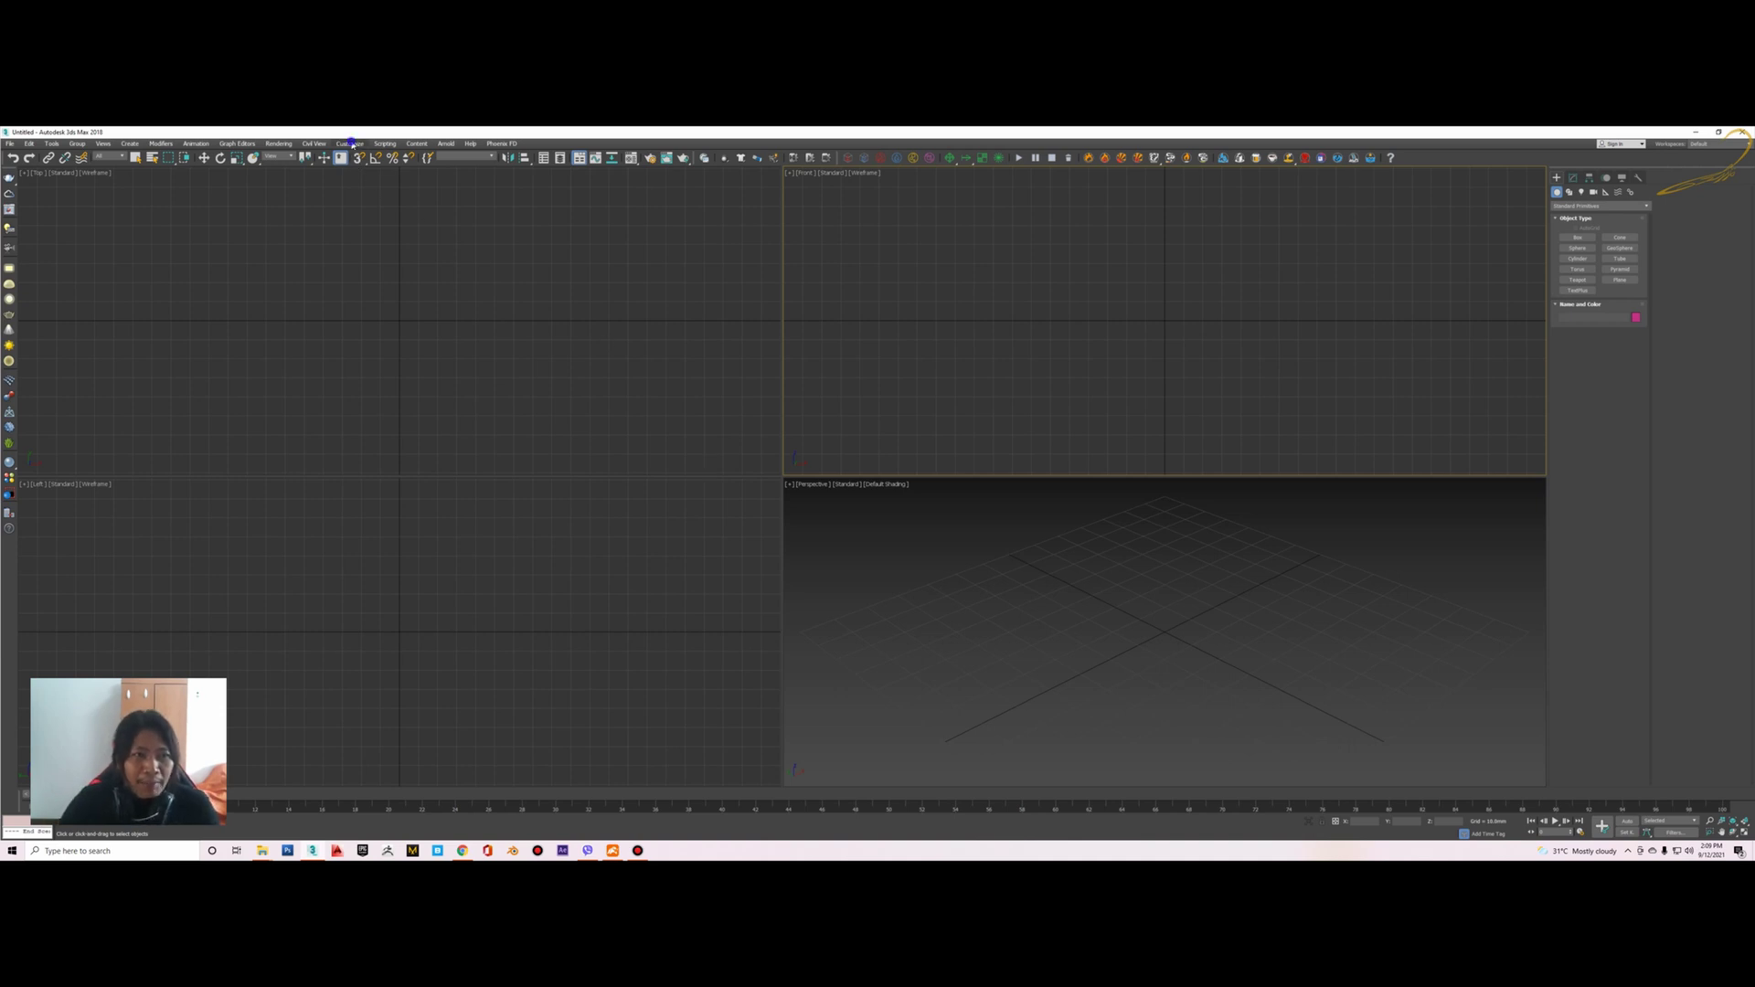
left_click(350, 144)
left_click(491, 198)
right_click(359, 157)
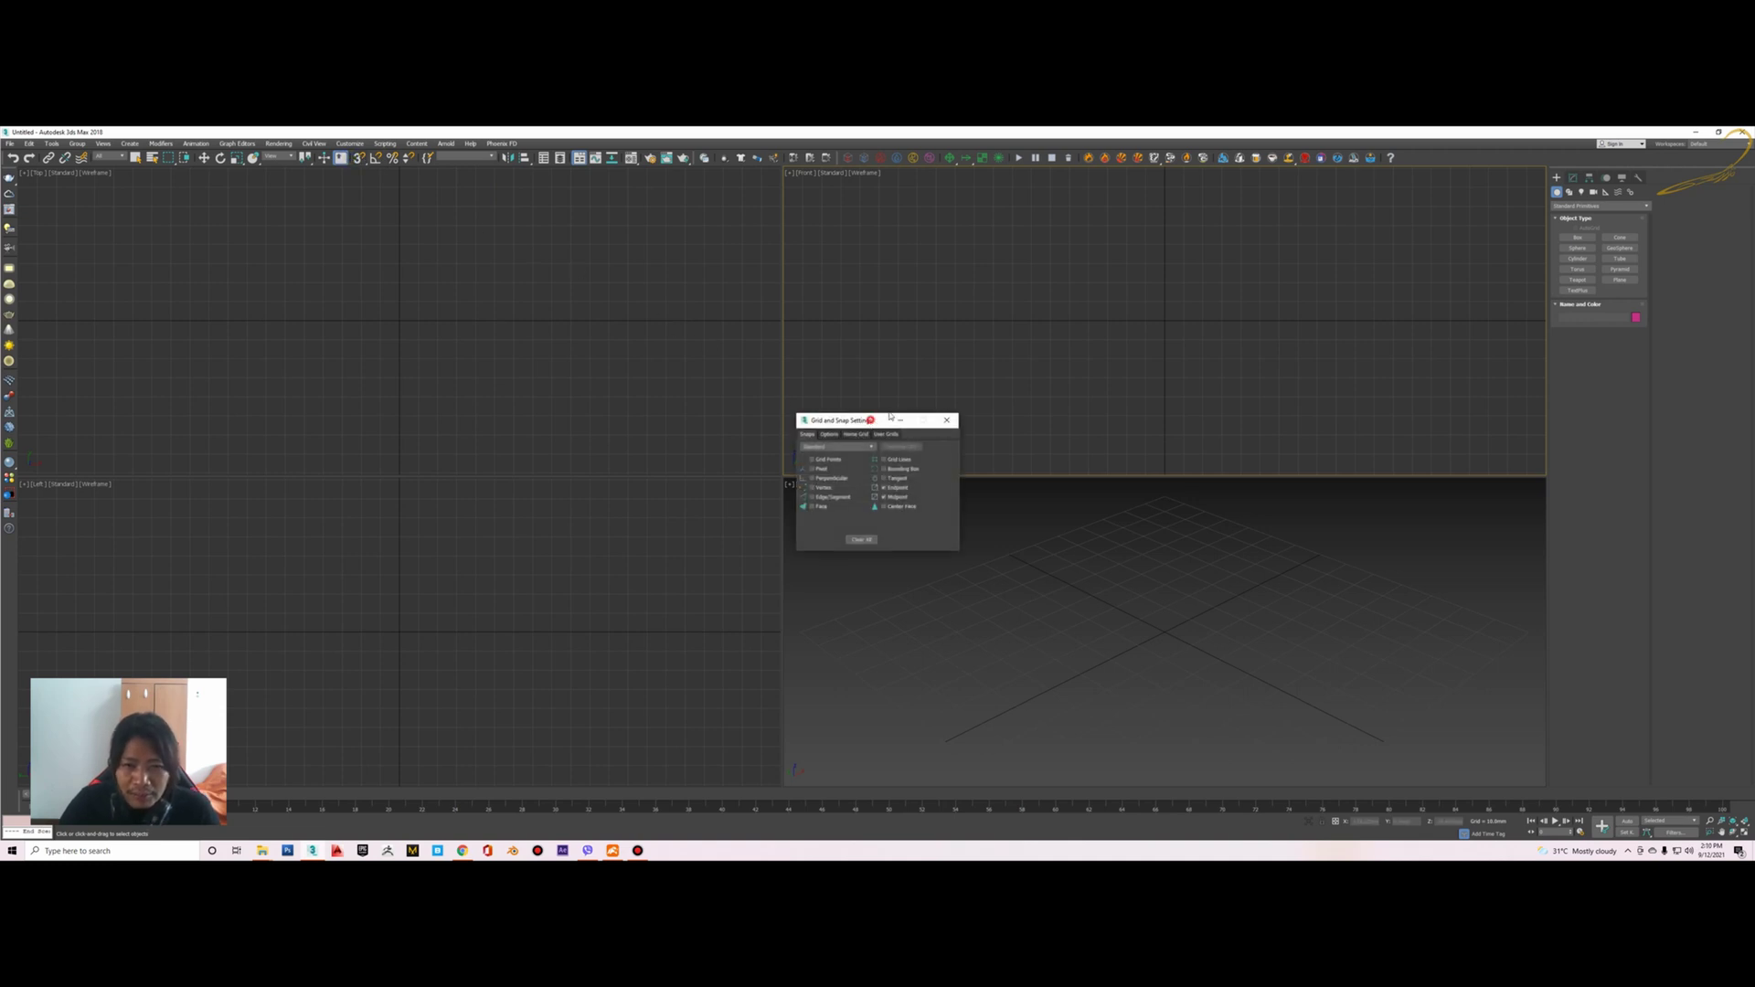
left_click_drag(882, 423, 928, 394)
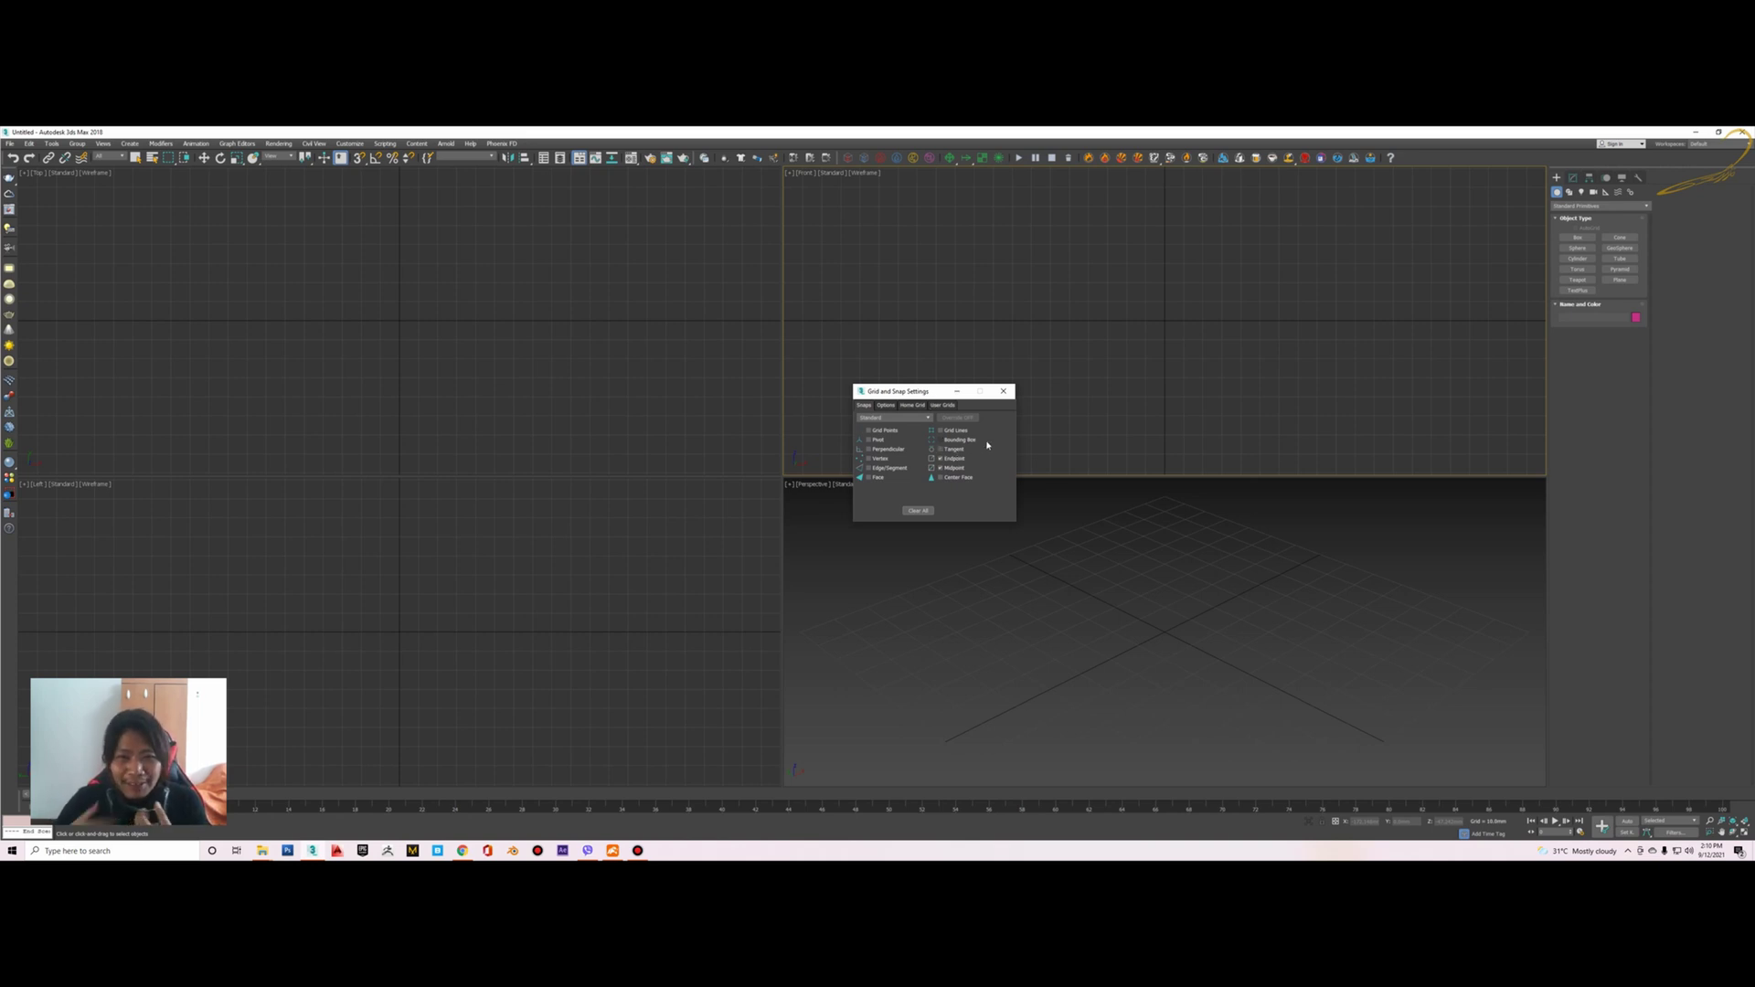
left_click(1003, 392)
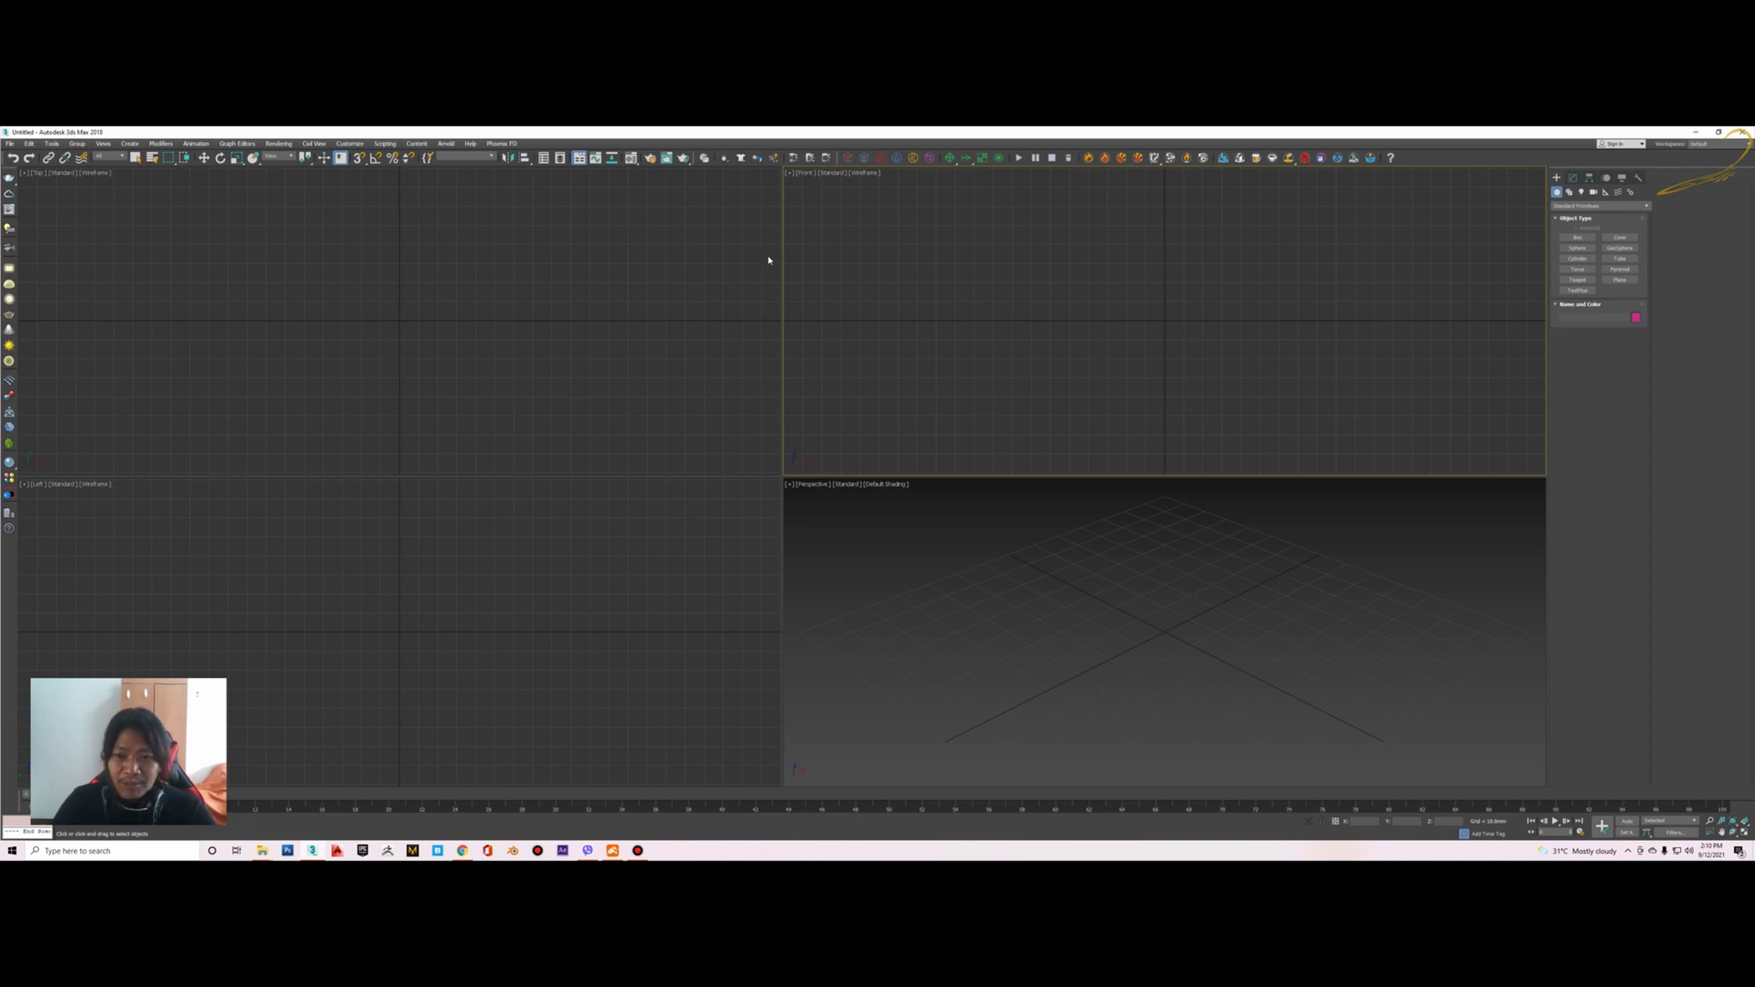
Step: Minimize 3ds Max and open Windows Display settings from the desktop's right-click menu
left_click(1693, 134)
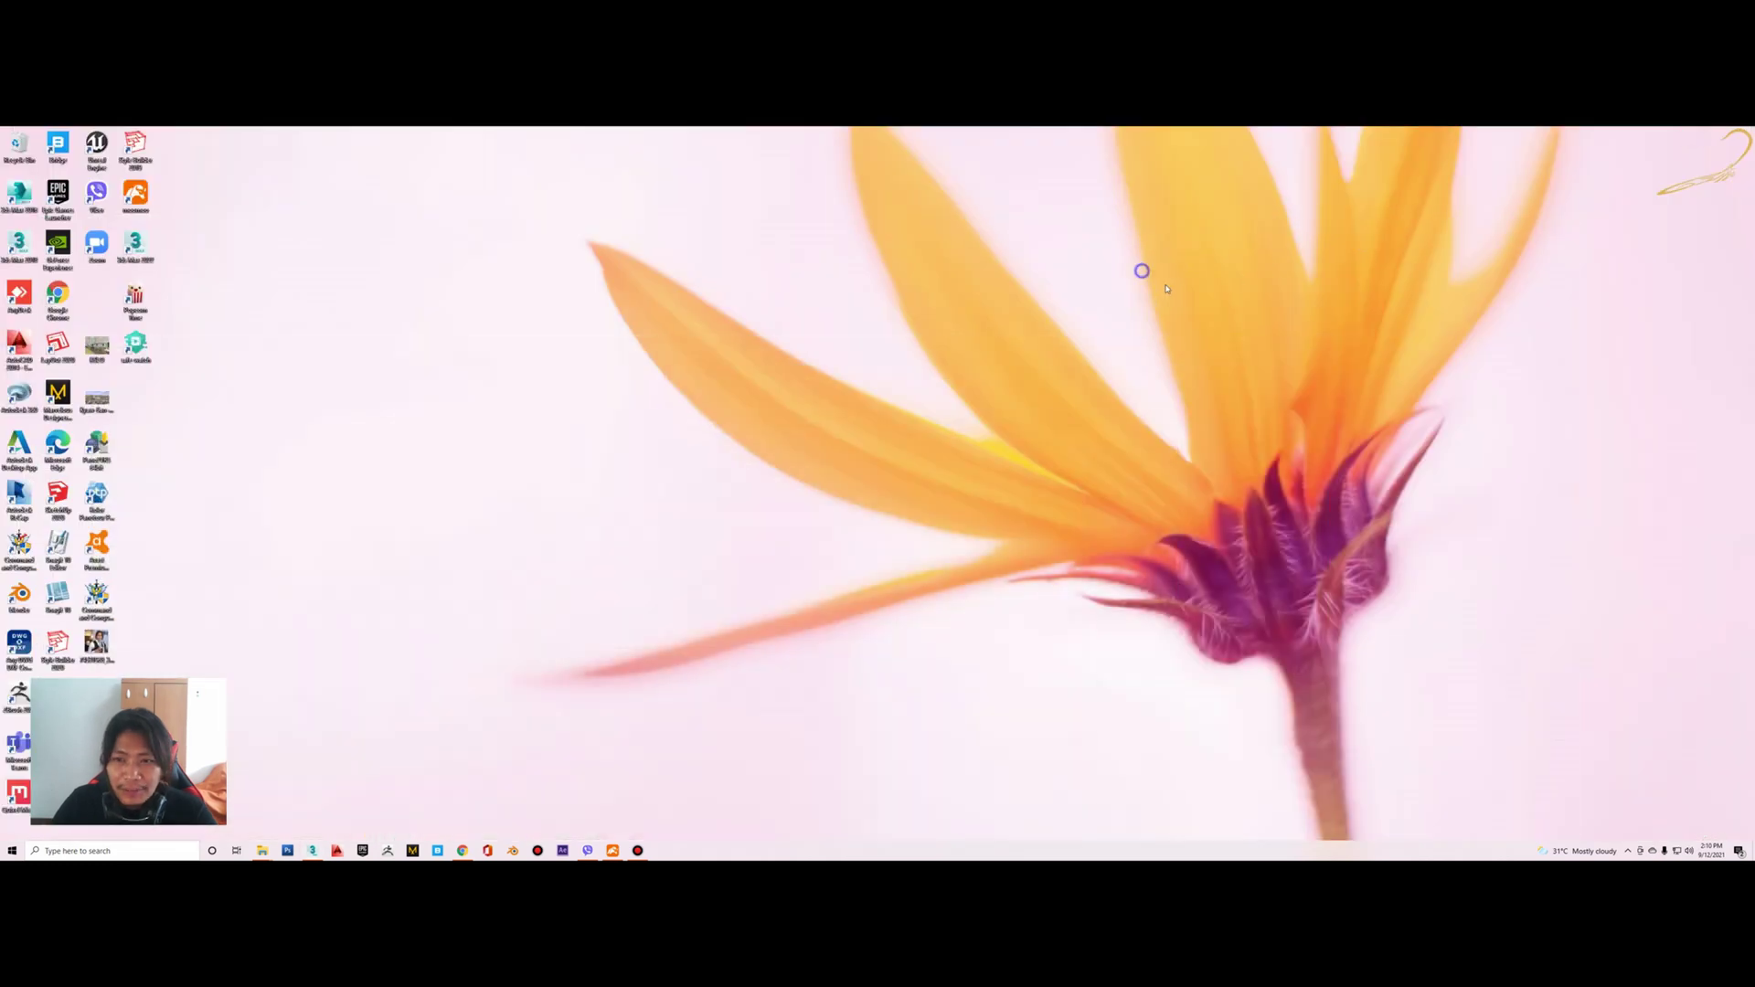
key("alt+Tab")
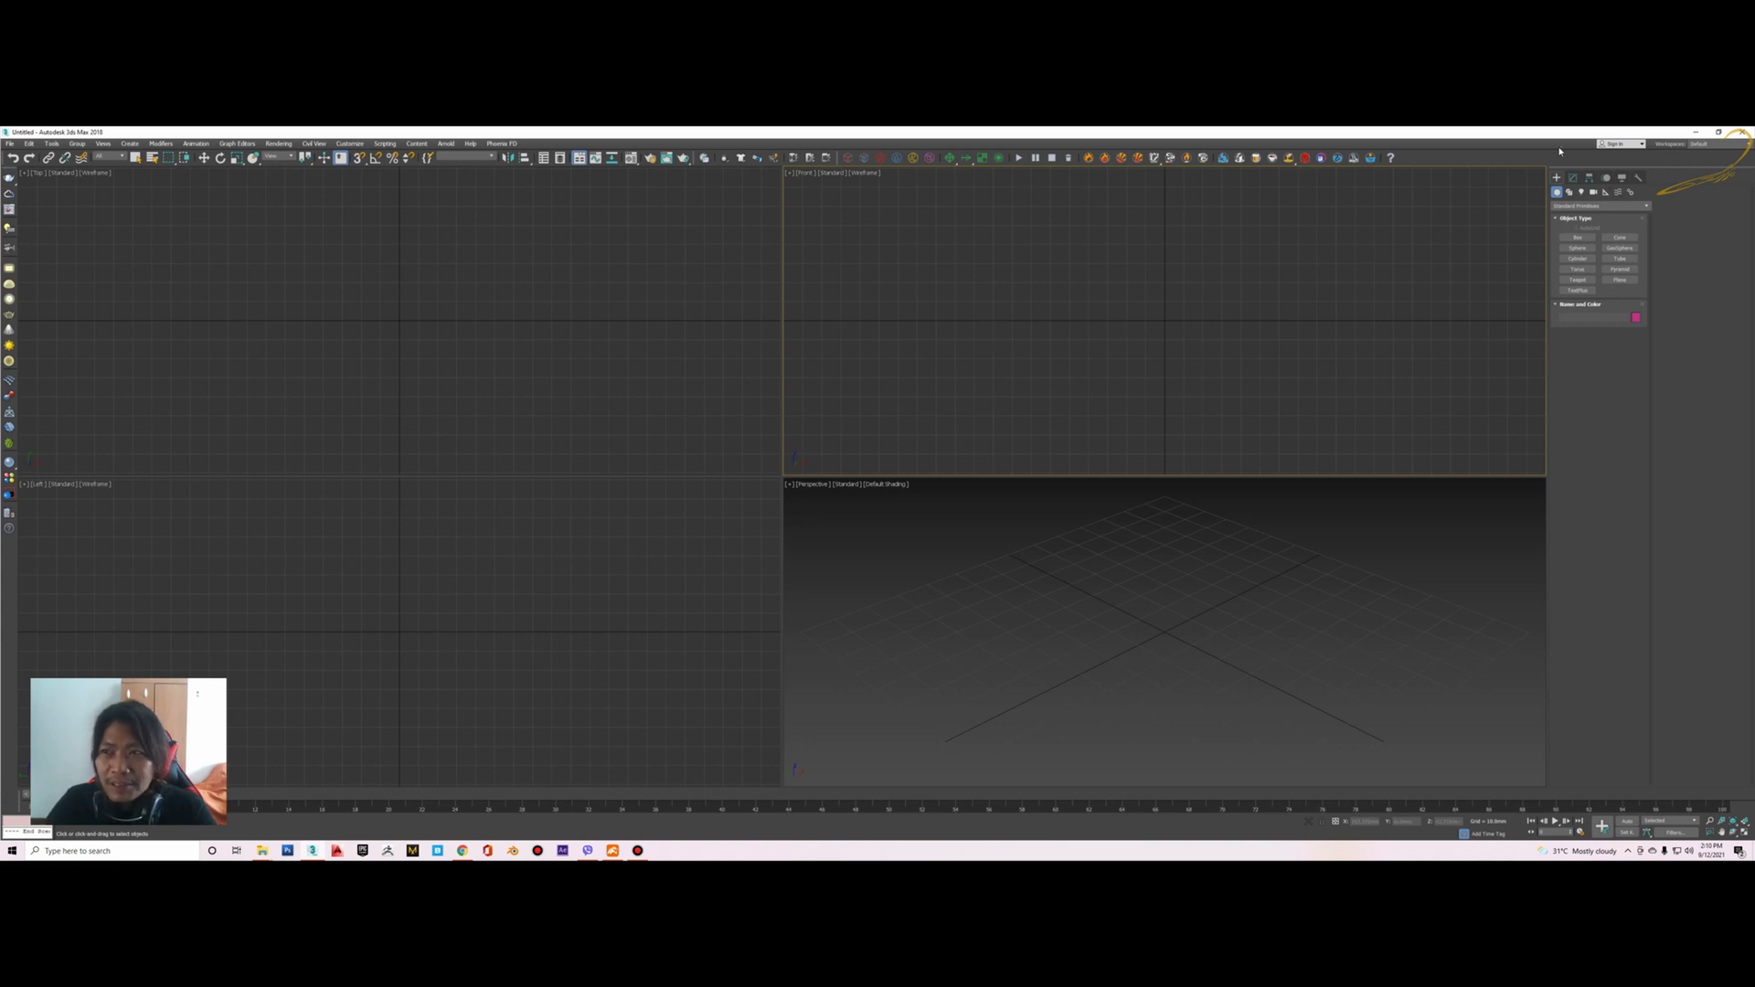
left_click(1696, 135)
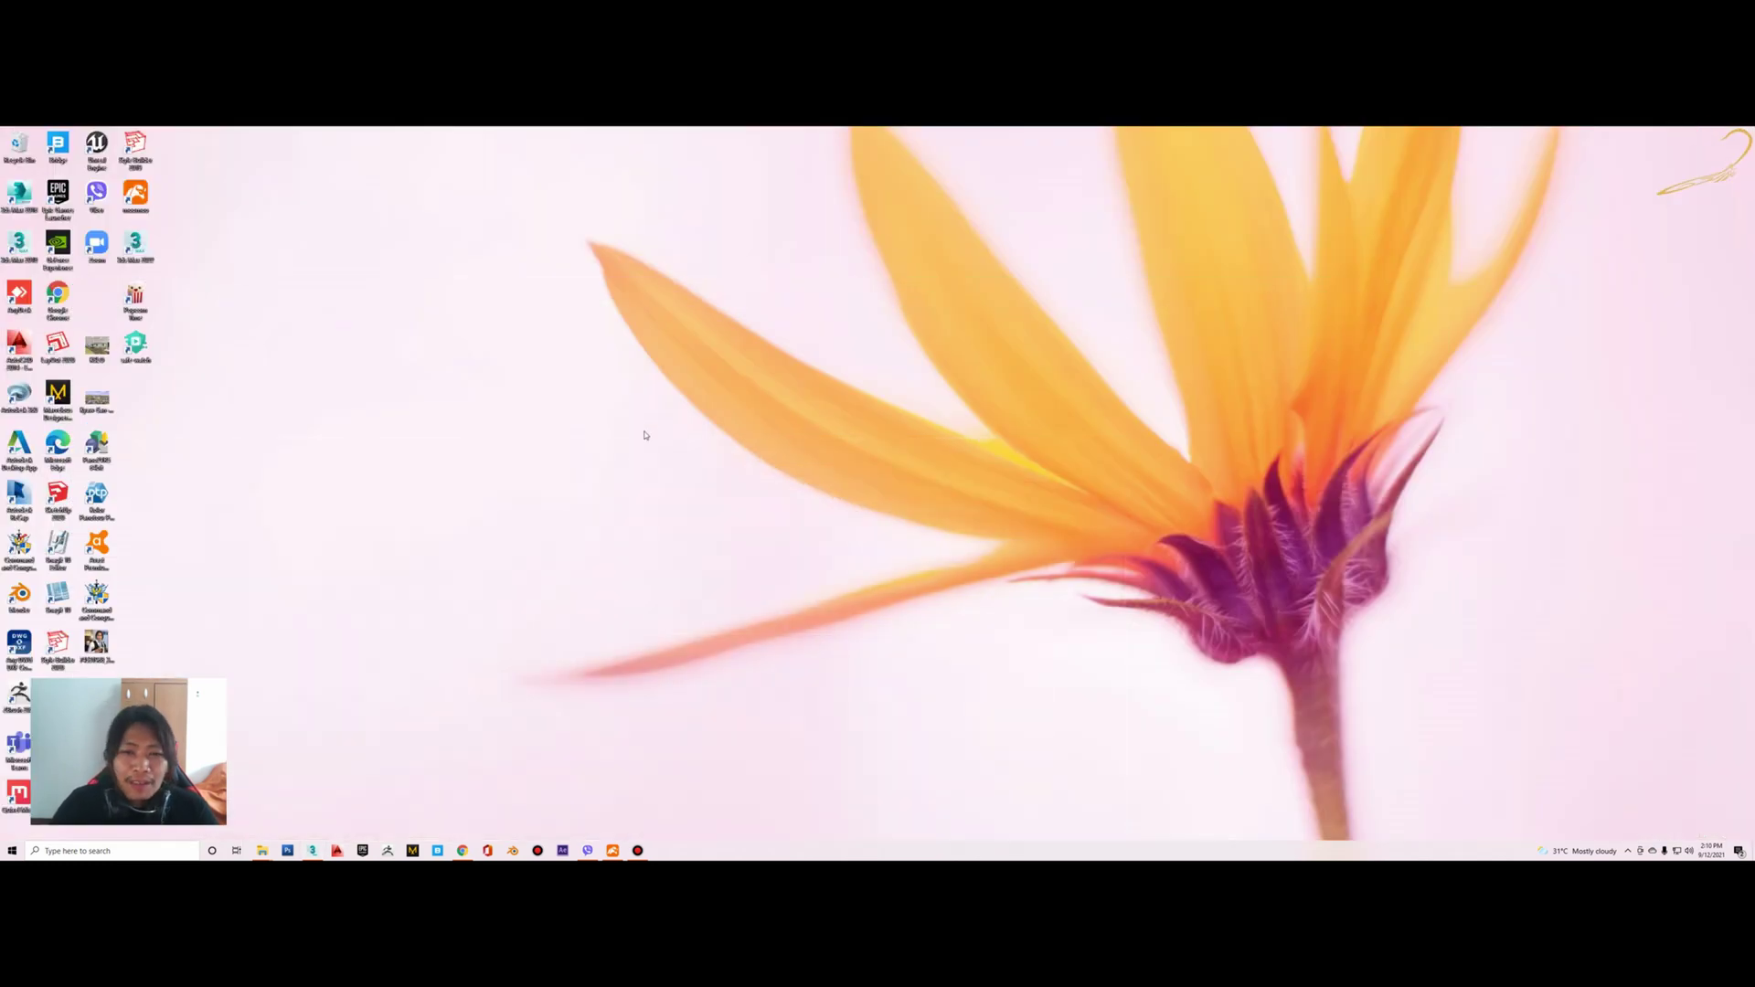
right_click(801, 335)
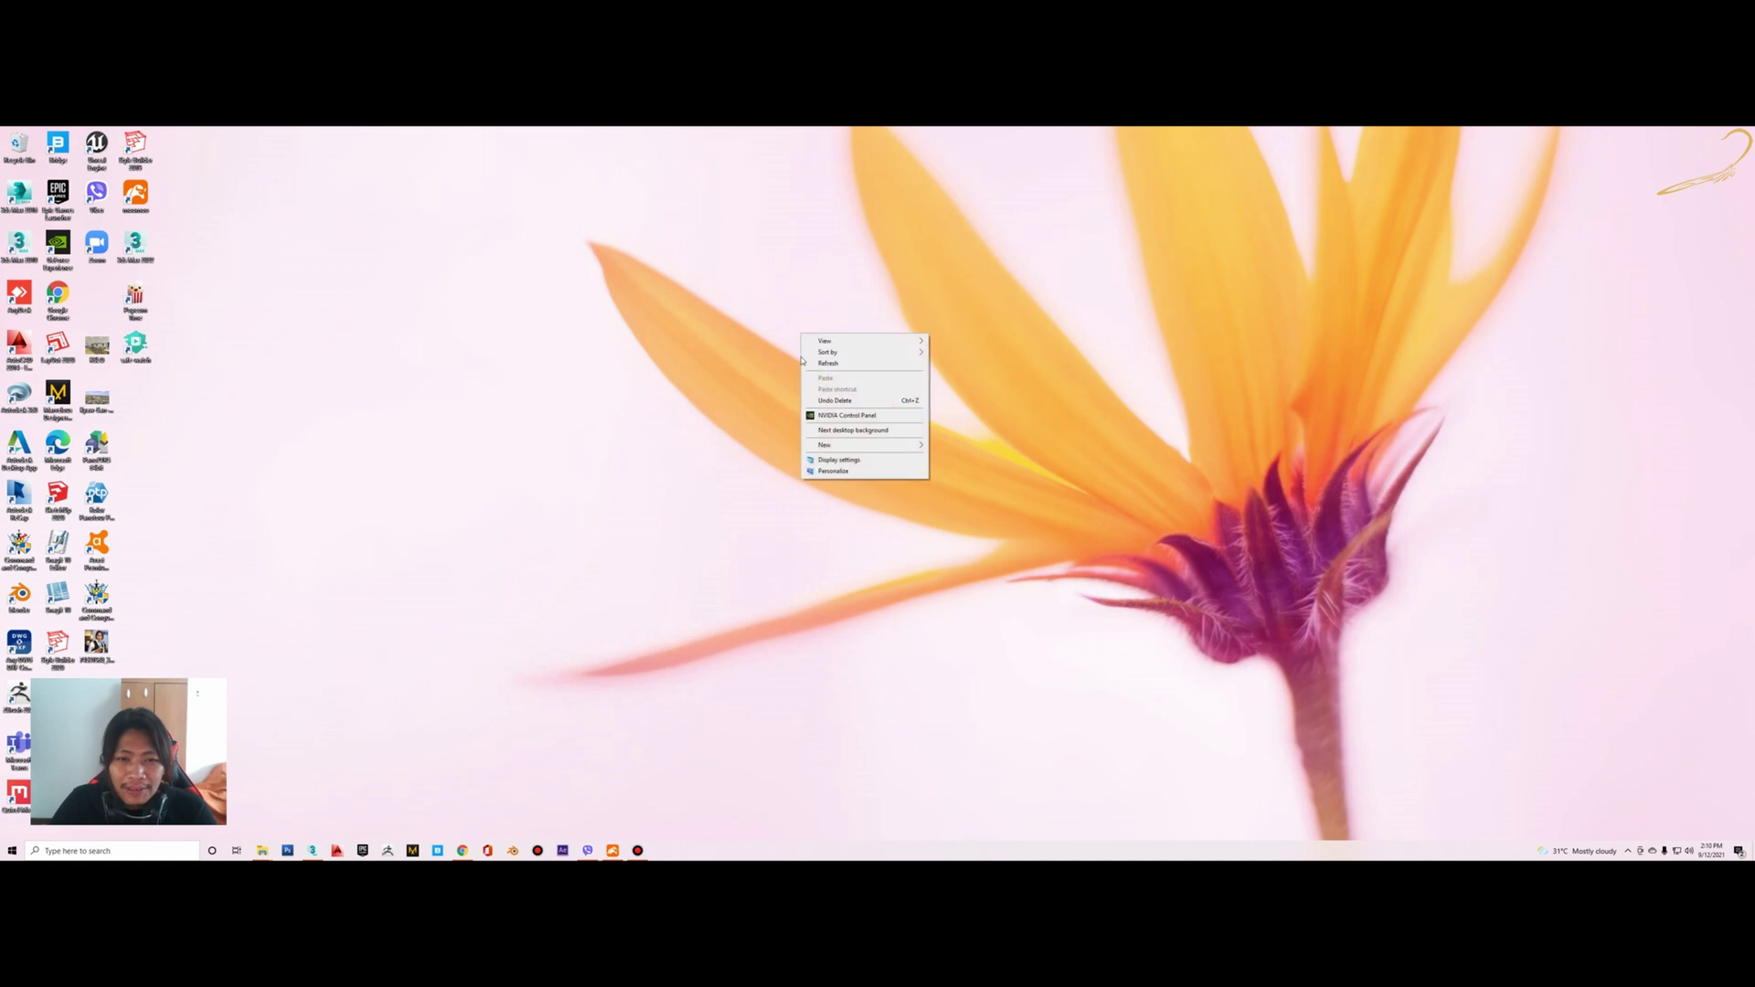
left_click(834, 460)
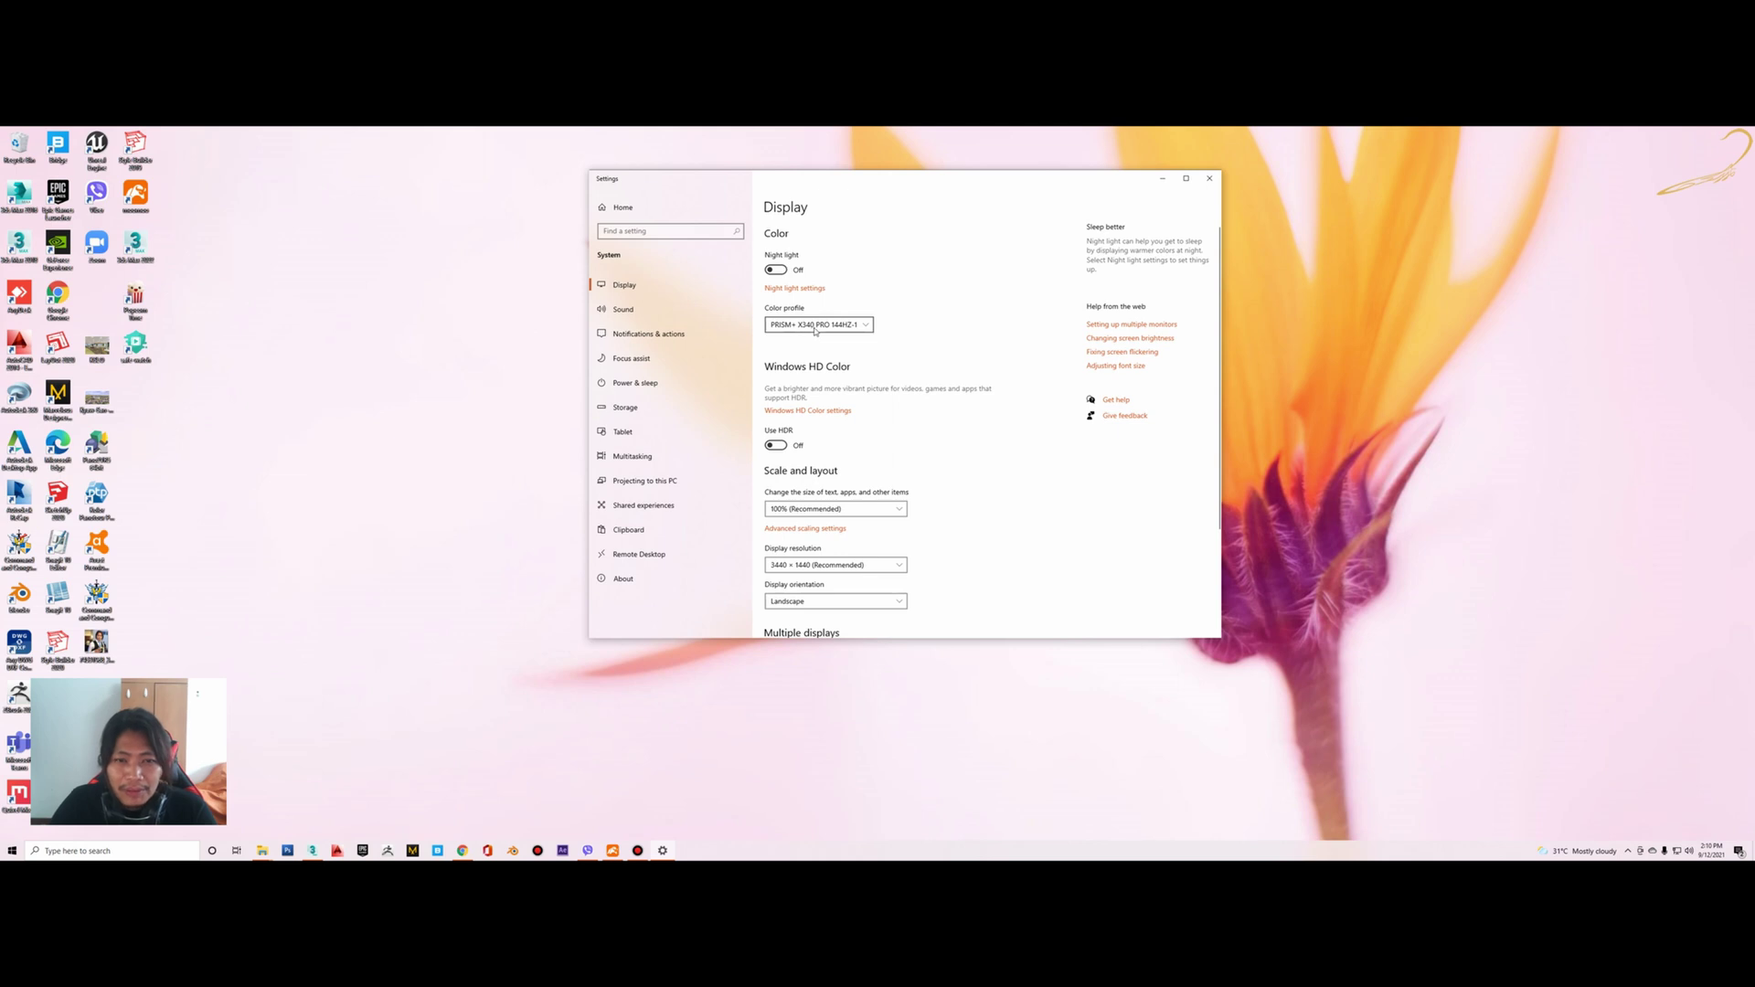
Step: Change Windows scale and layout from 100% to 125%
left_click(866, 327)
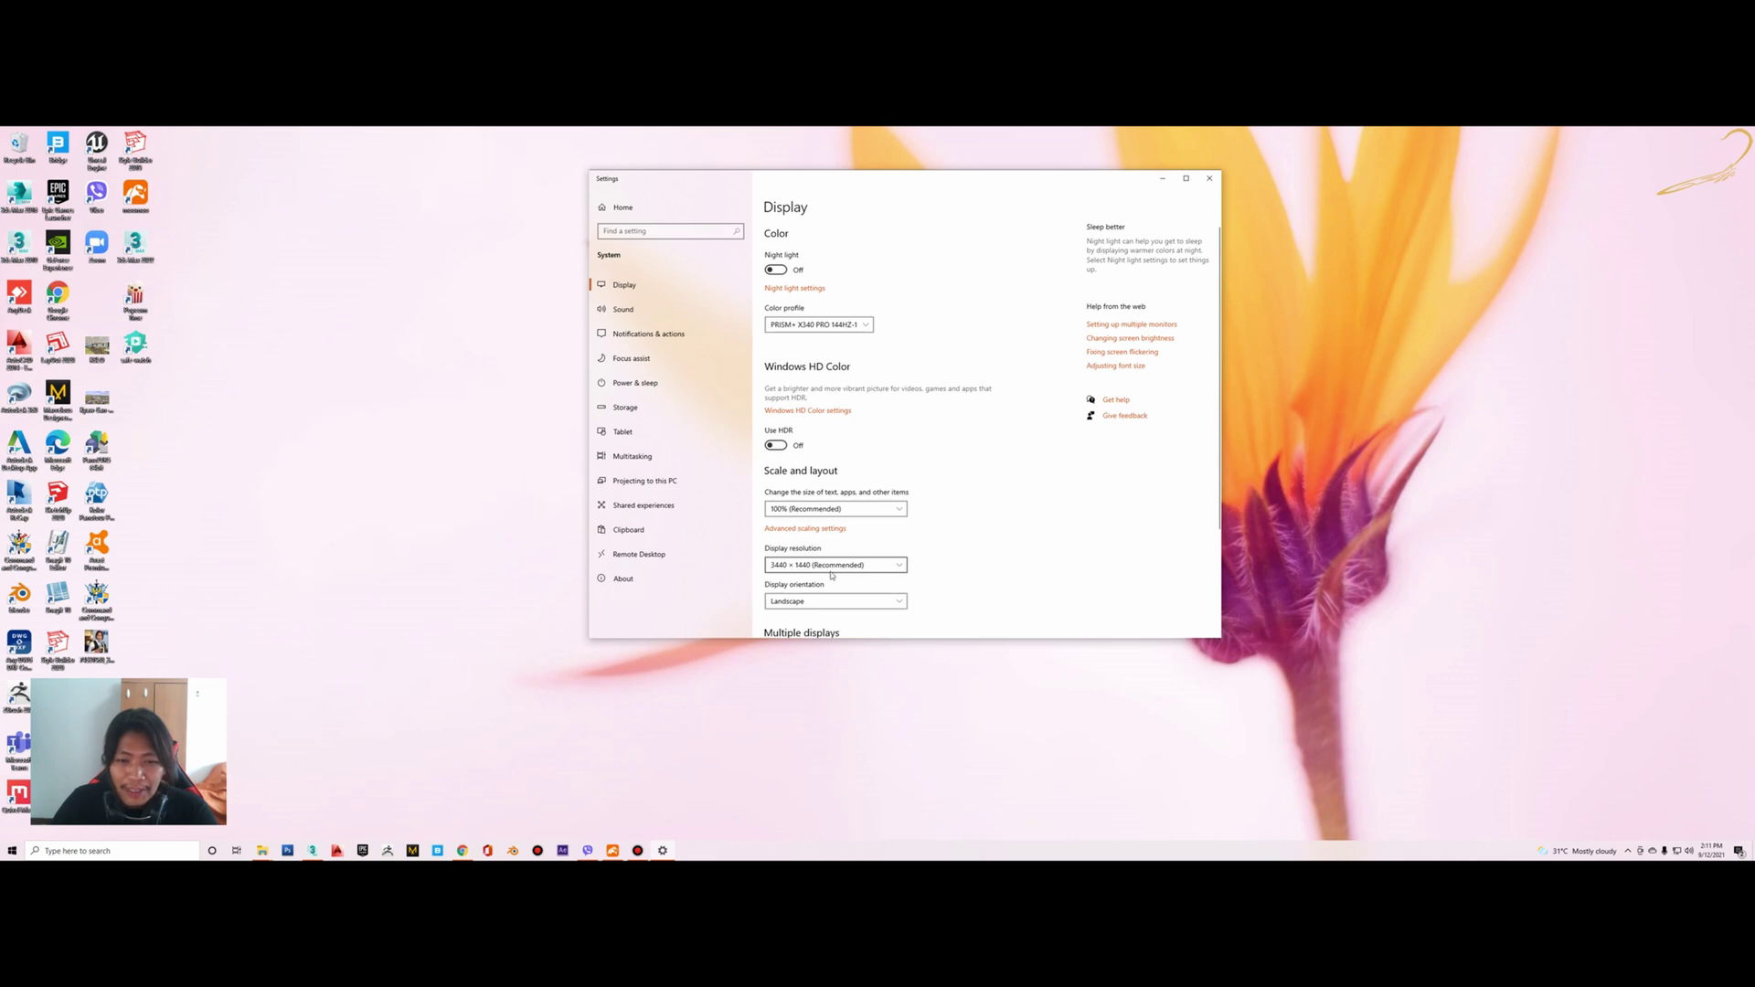
left_click(879, 515)
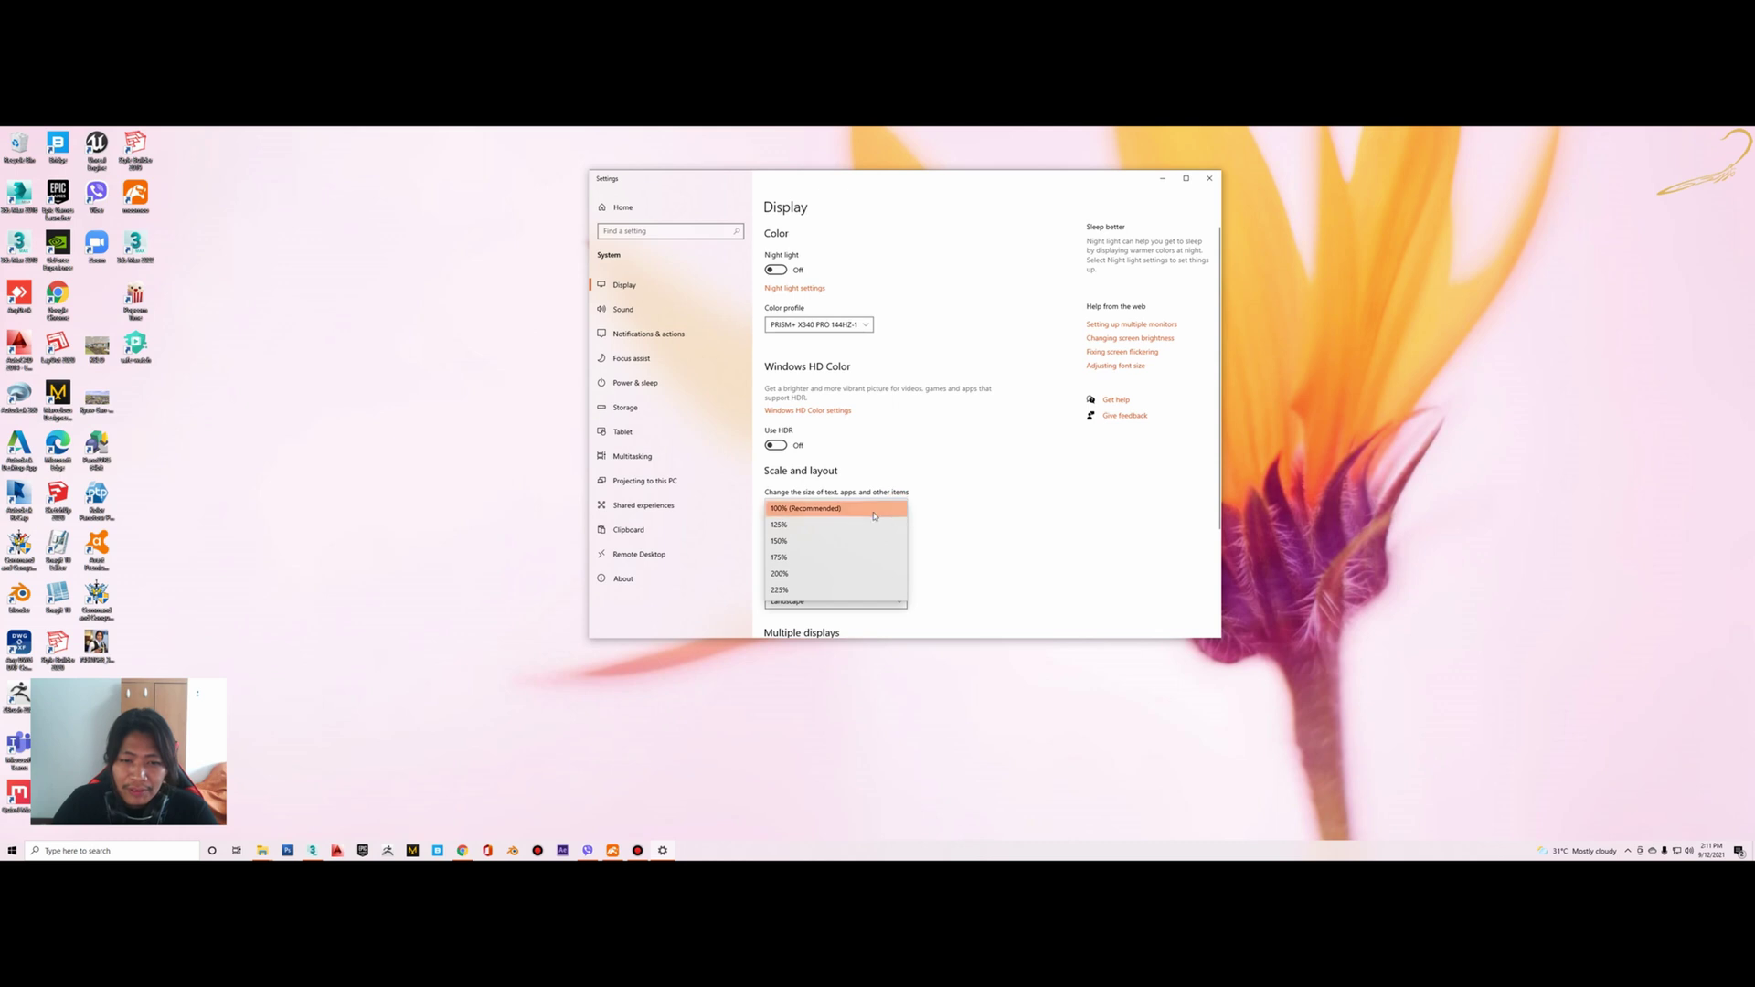
left_click(818, 528)
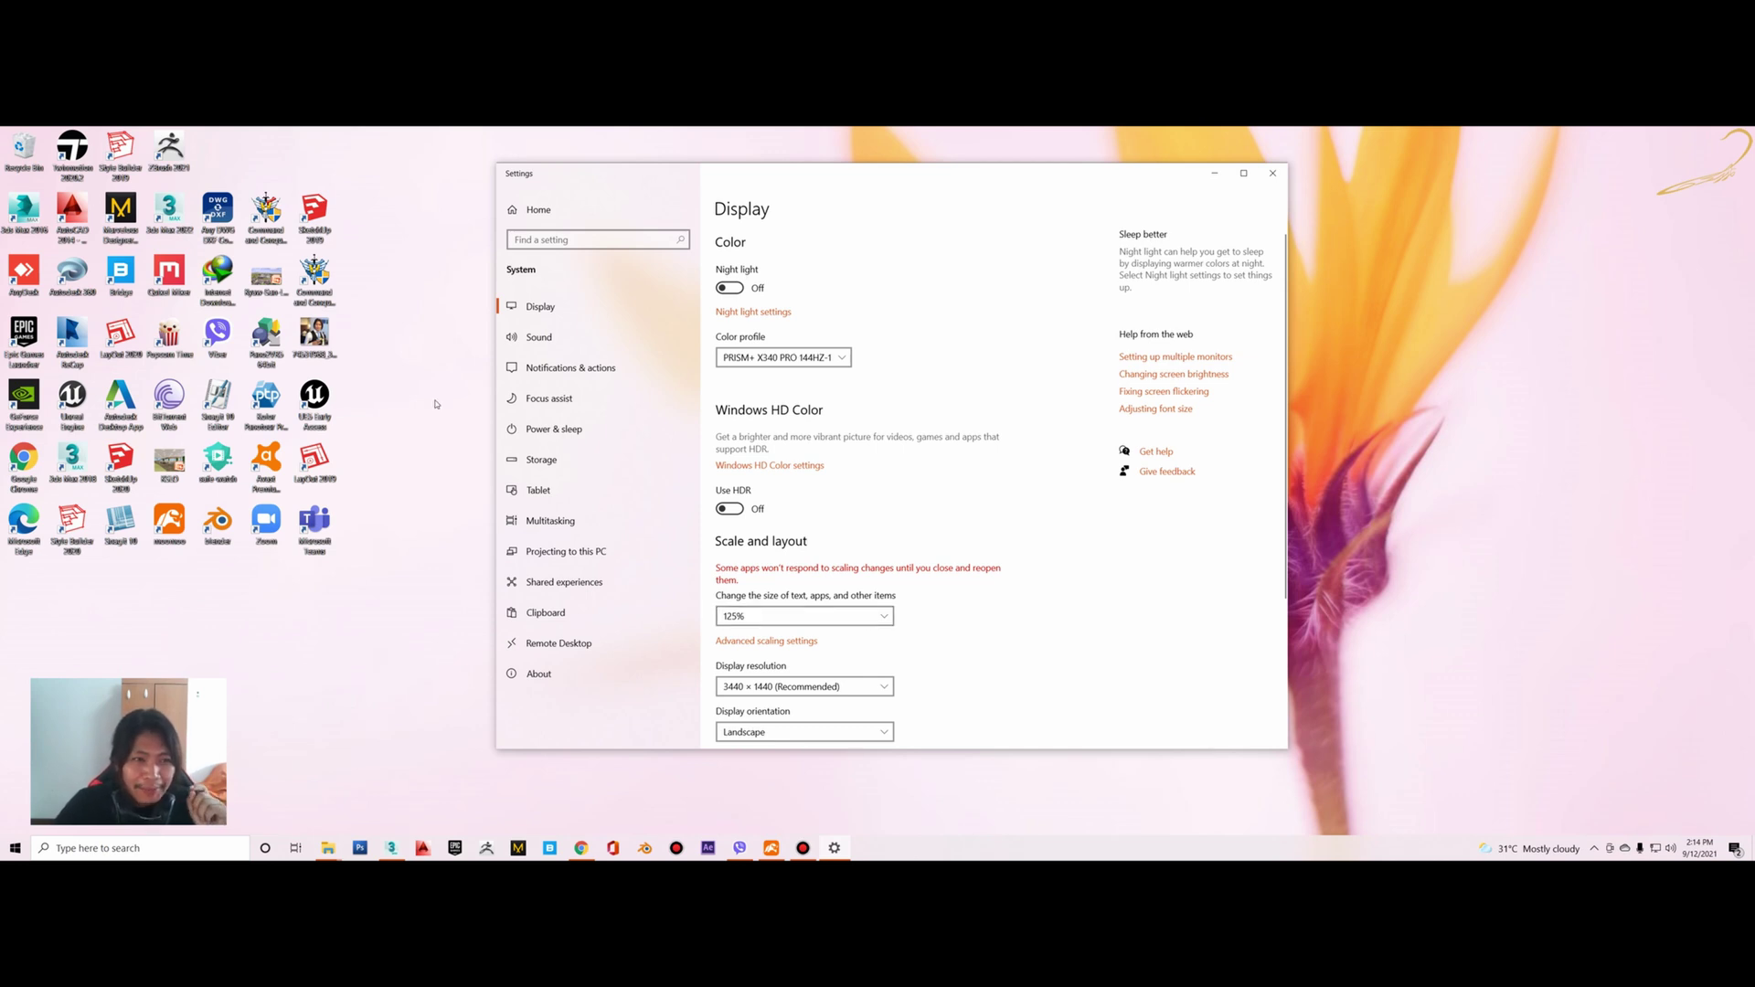
Step: Bring 3ds Max back at 125% scaling and reopen Grid and Snap Settings from the Snaps Toggle
mouse_move(362, 203)
left_mouse_down()
mouse_move(372, 173)
mouse_move(40, 619)
left_mouse_up()
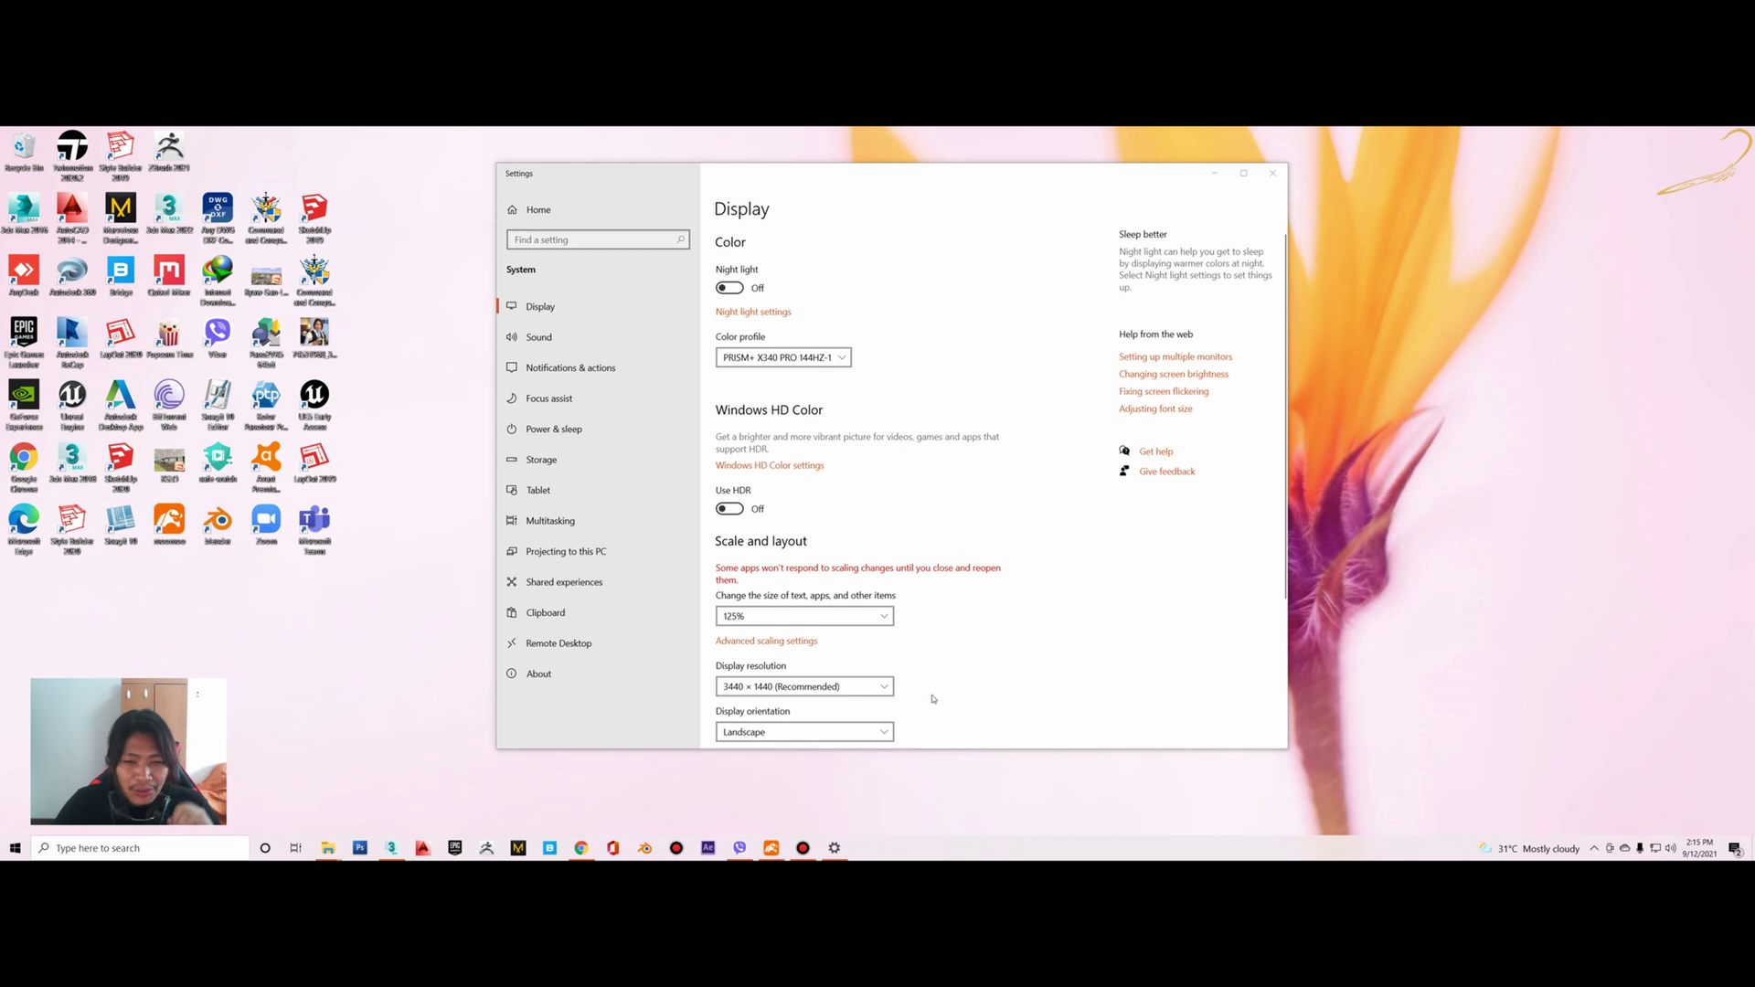
left_click(391, 848)
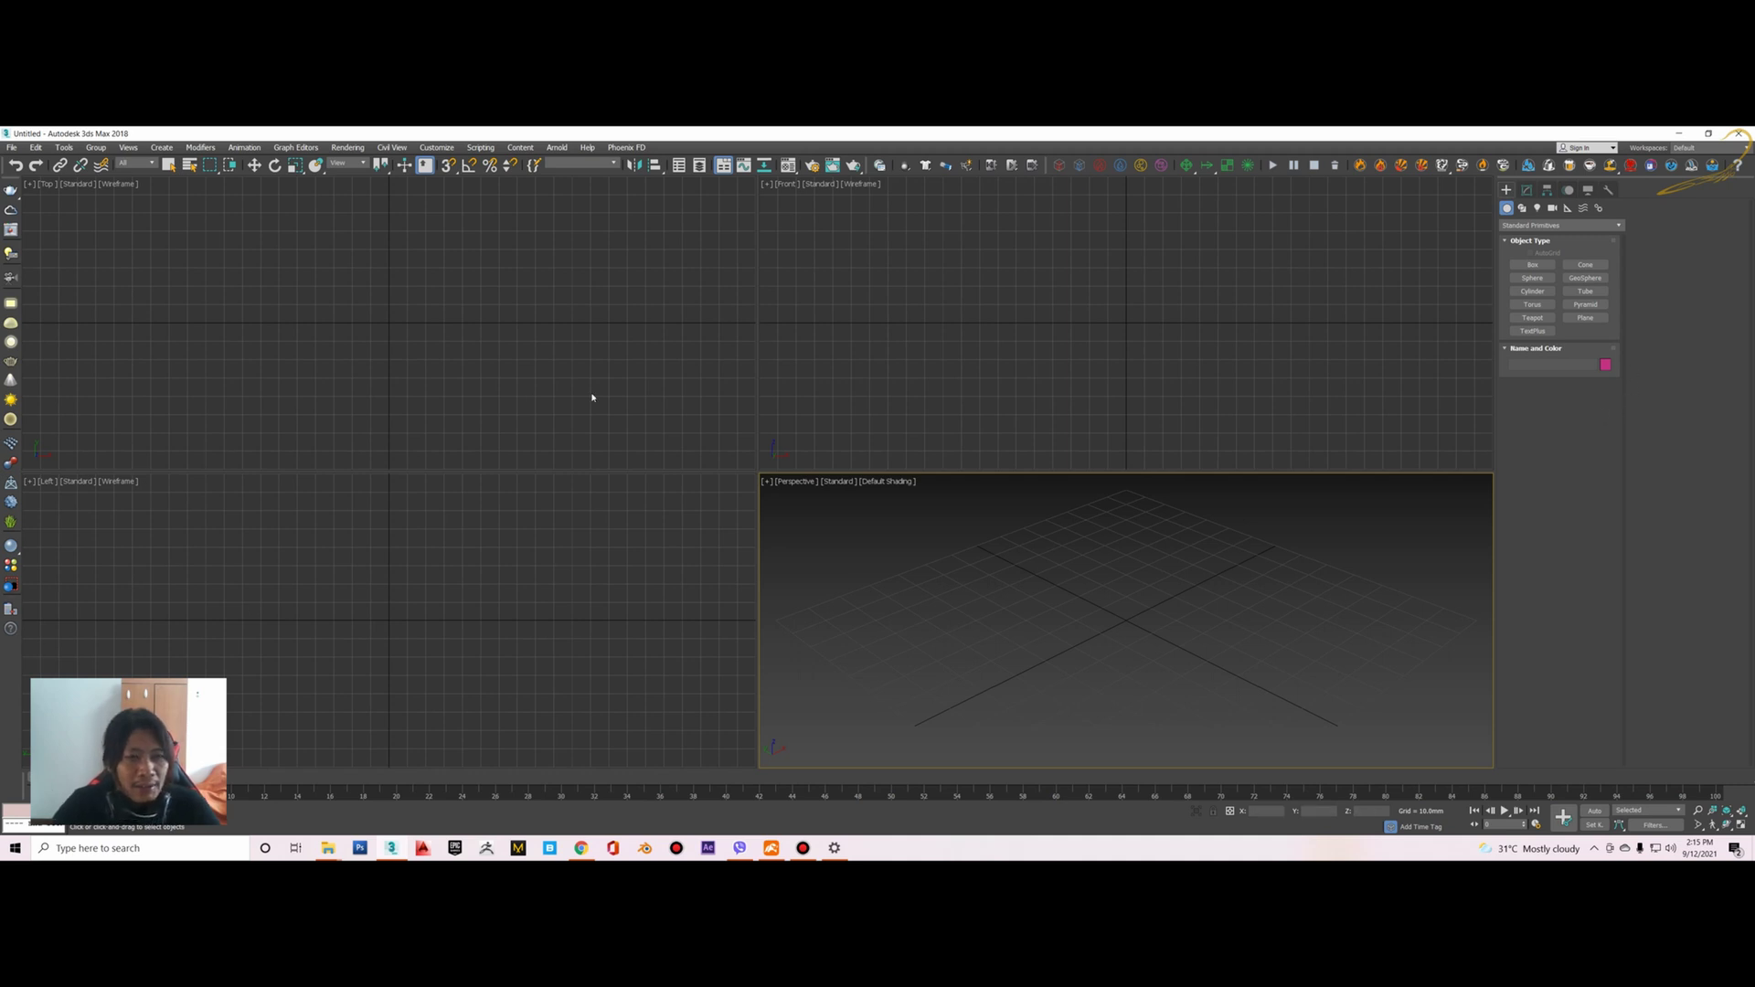
right_click(448, 164)
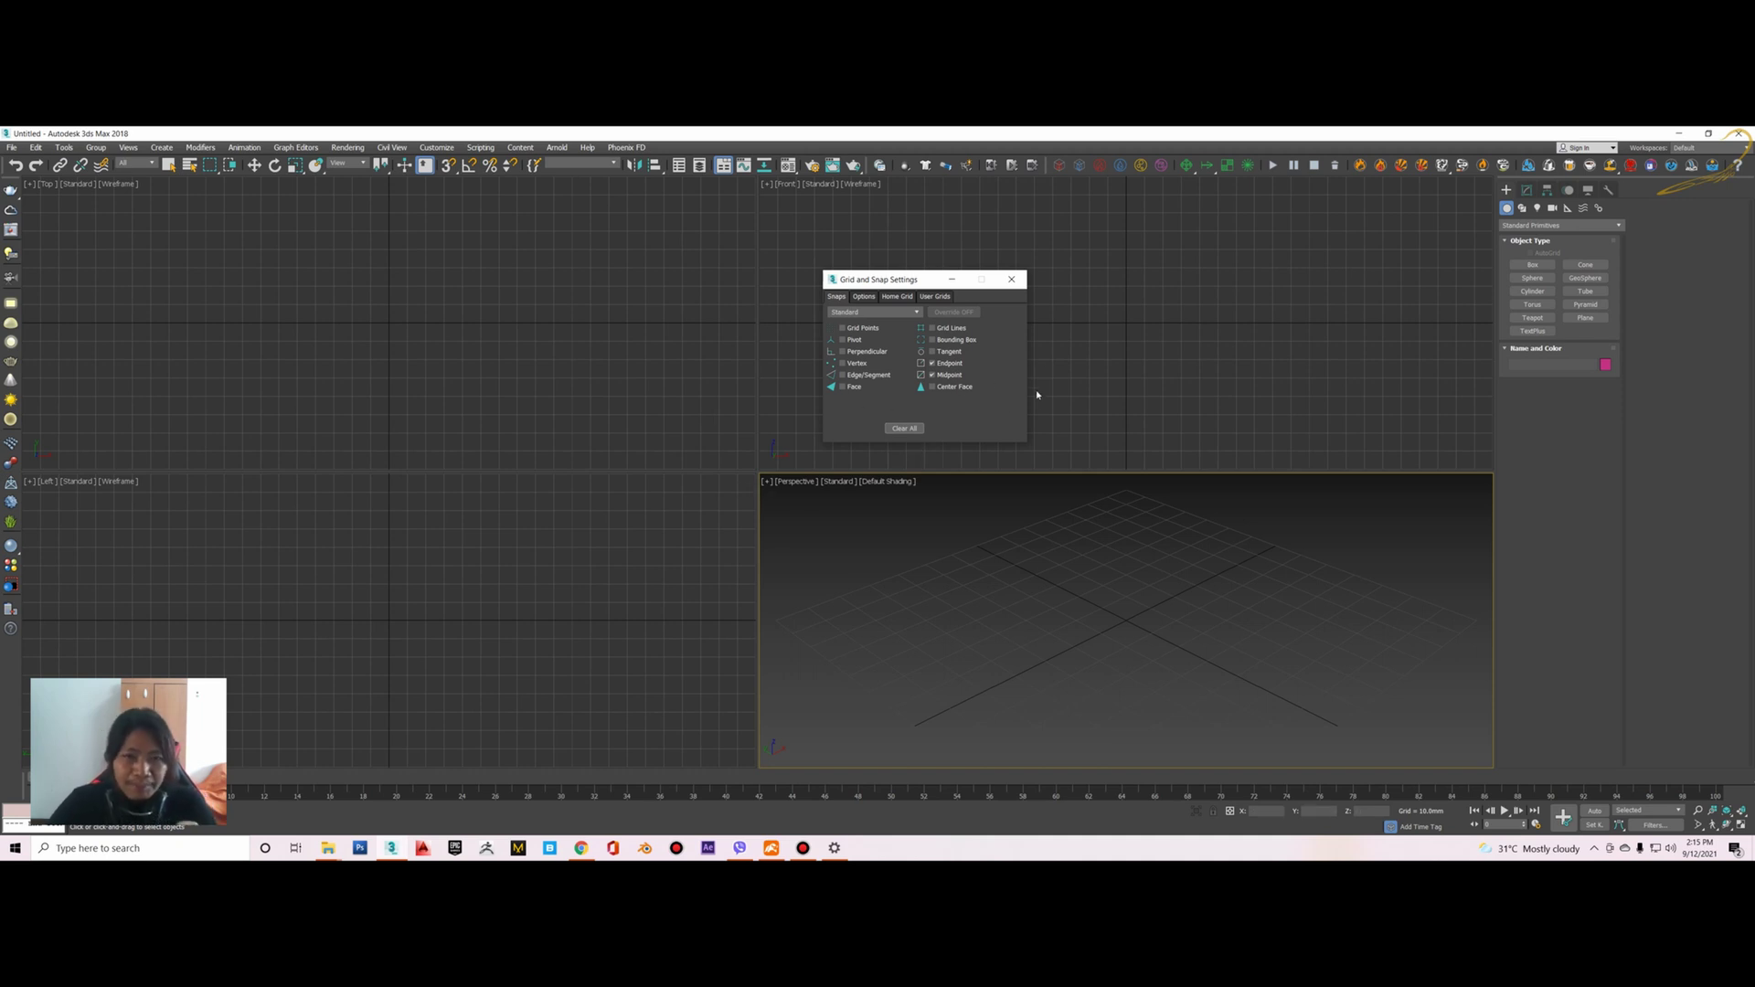
Step: Bring the Windows Display settings, still at 125% scaling, in front of 3ds Max
left_click(834, 848)
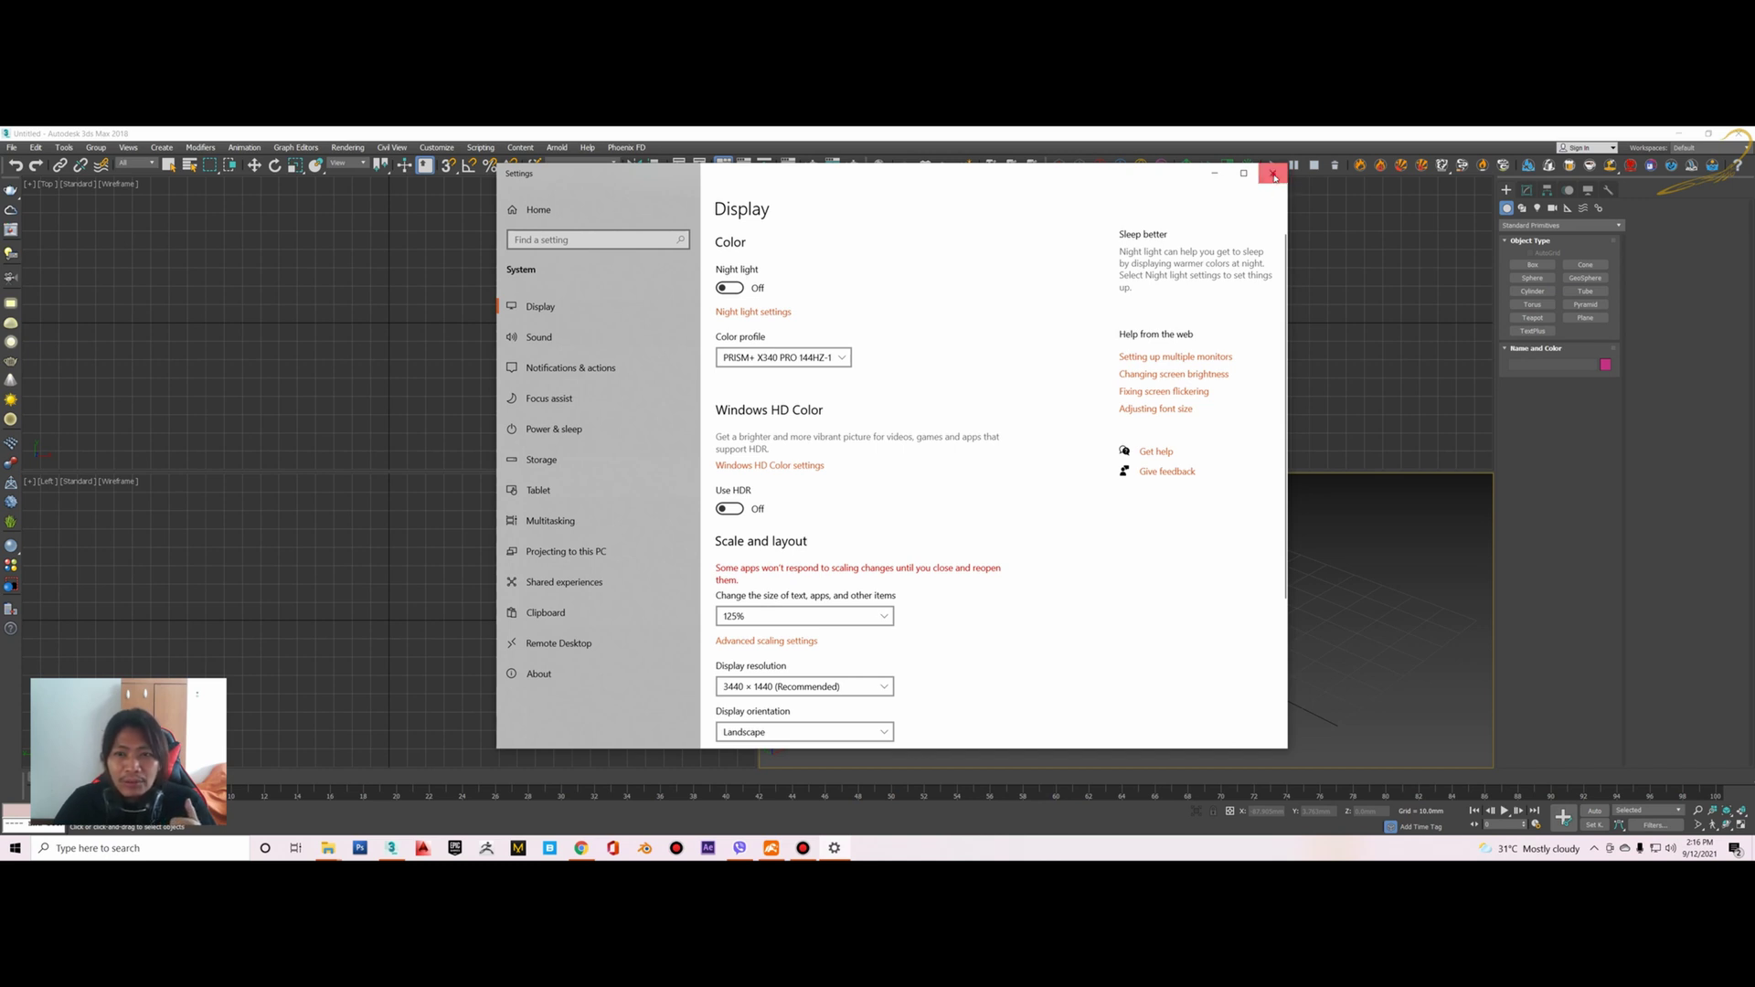
Step: Close Windows Settings, leaving the enlarged Grid and Snap Settings dialog over the viewports
left_click(1274, 178)
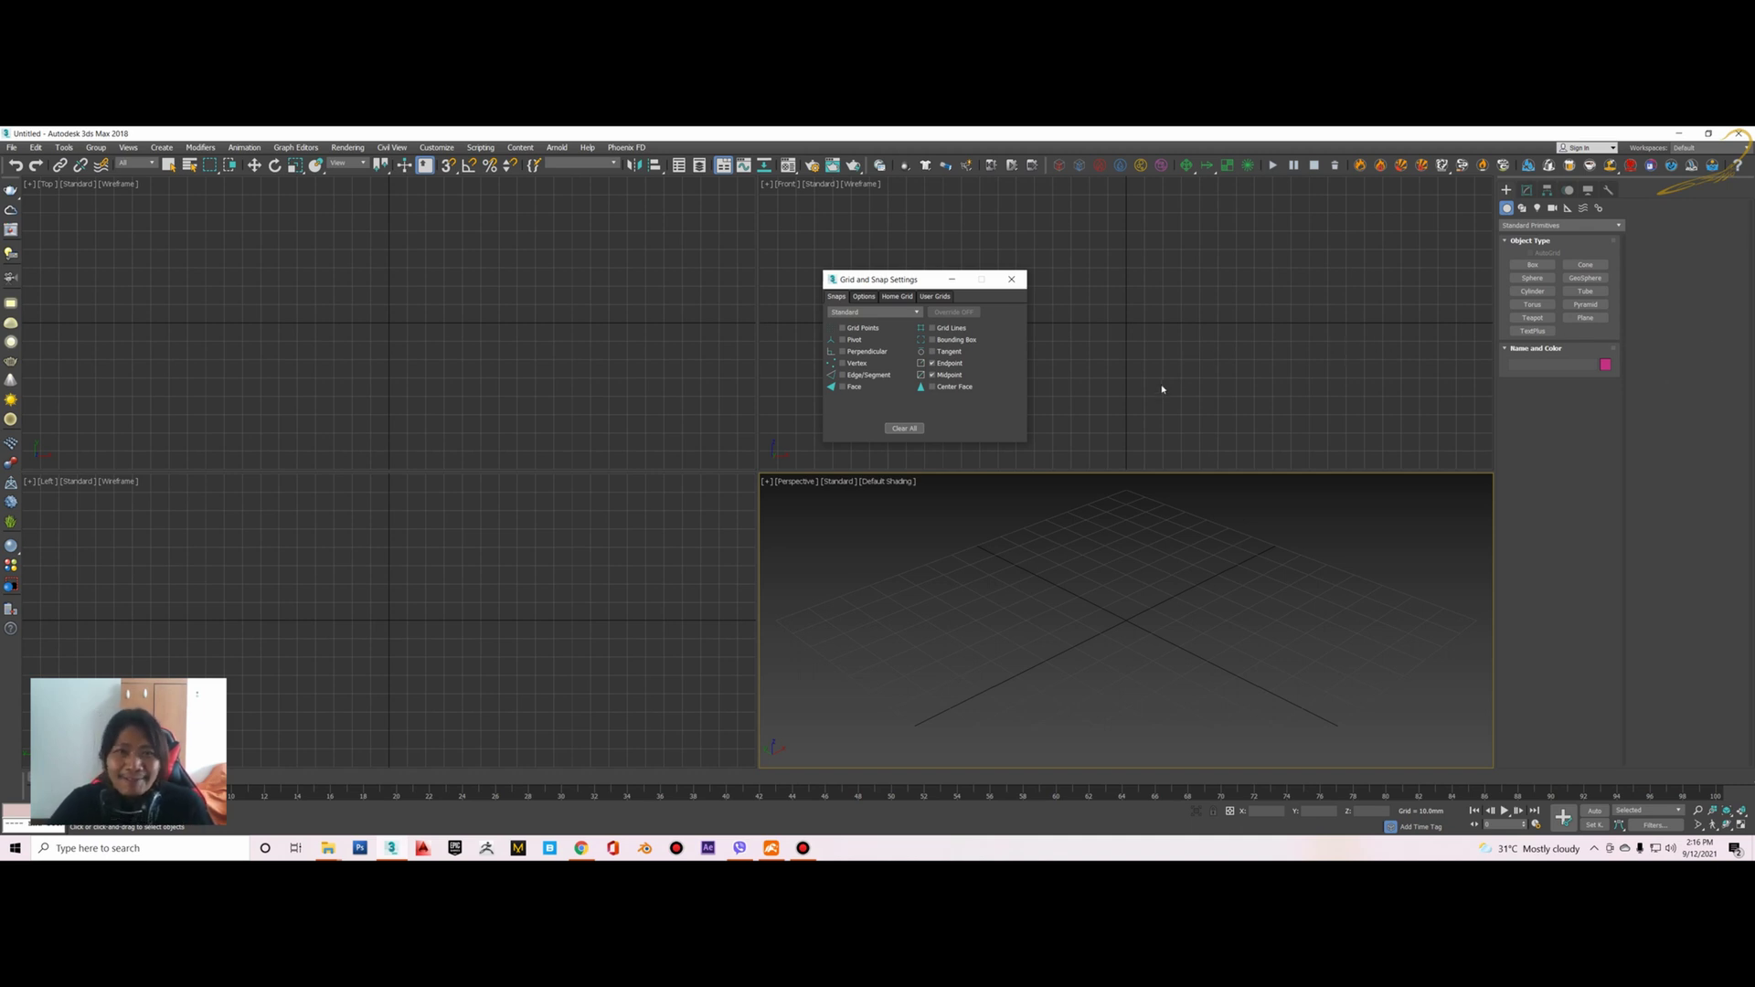
left_click(805, 850)
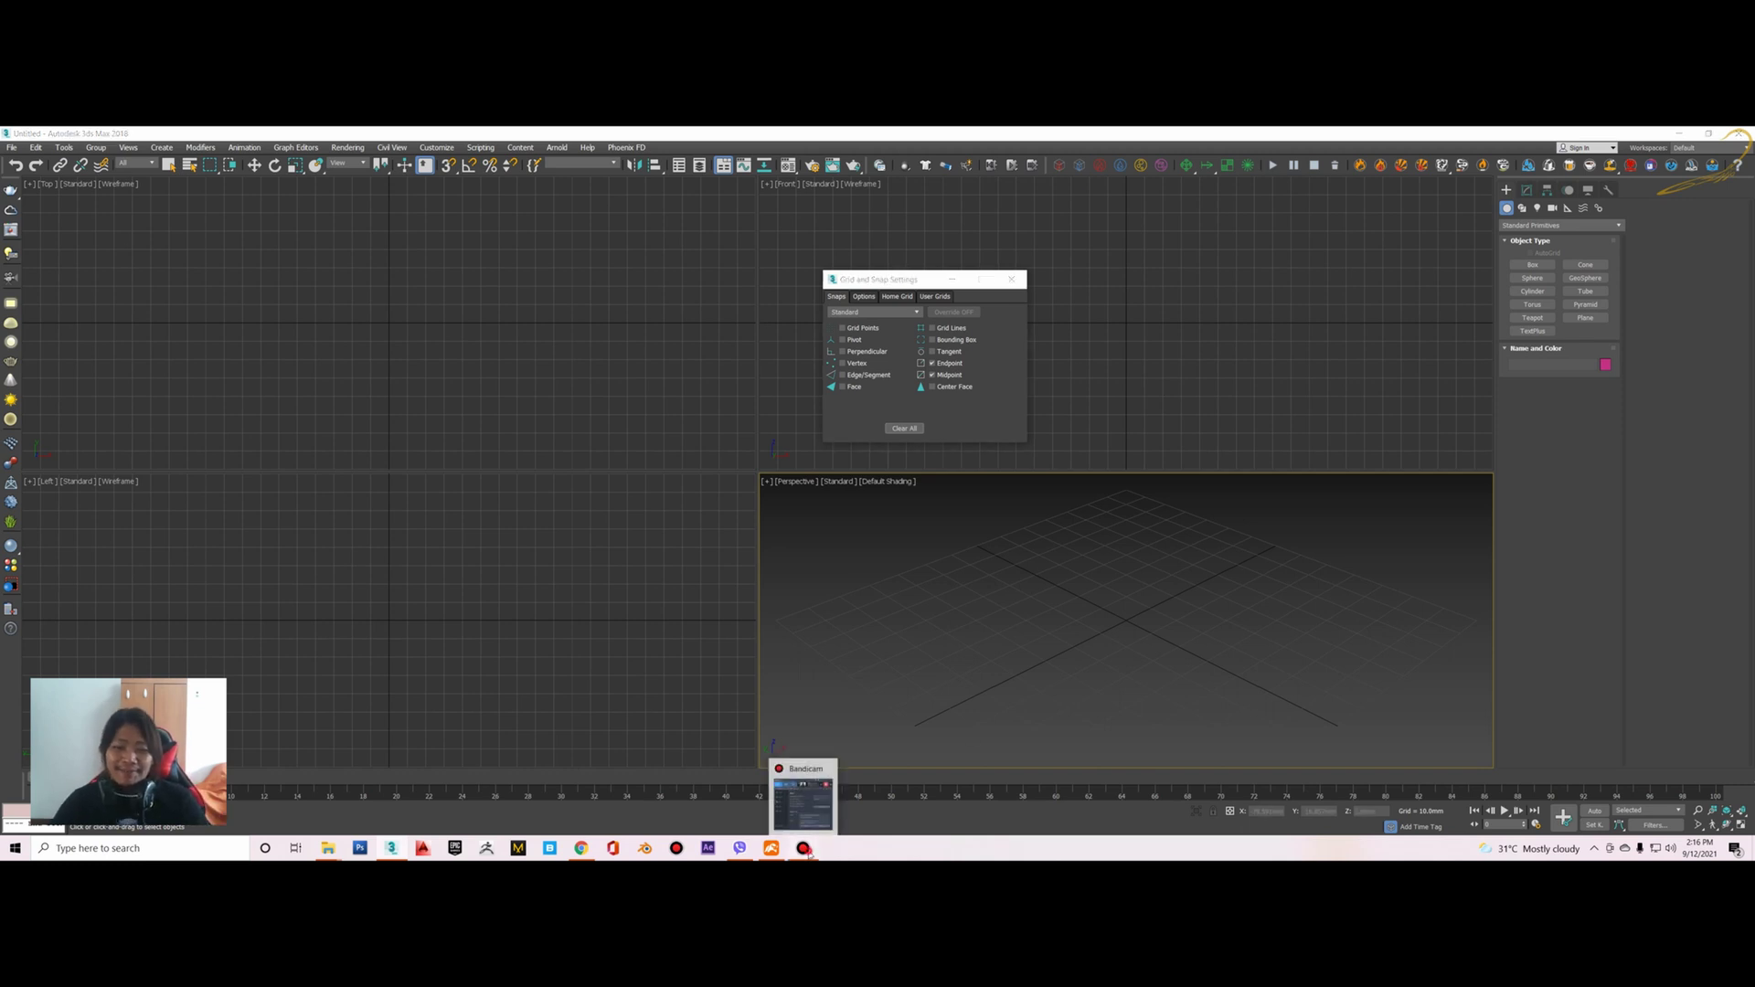